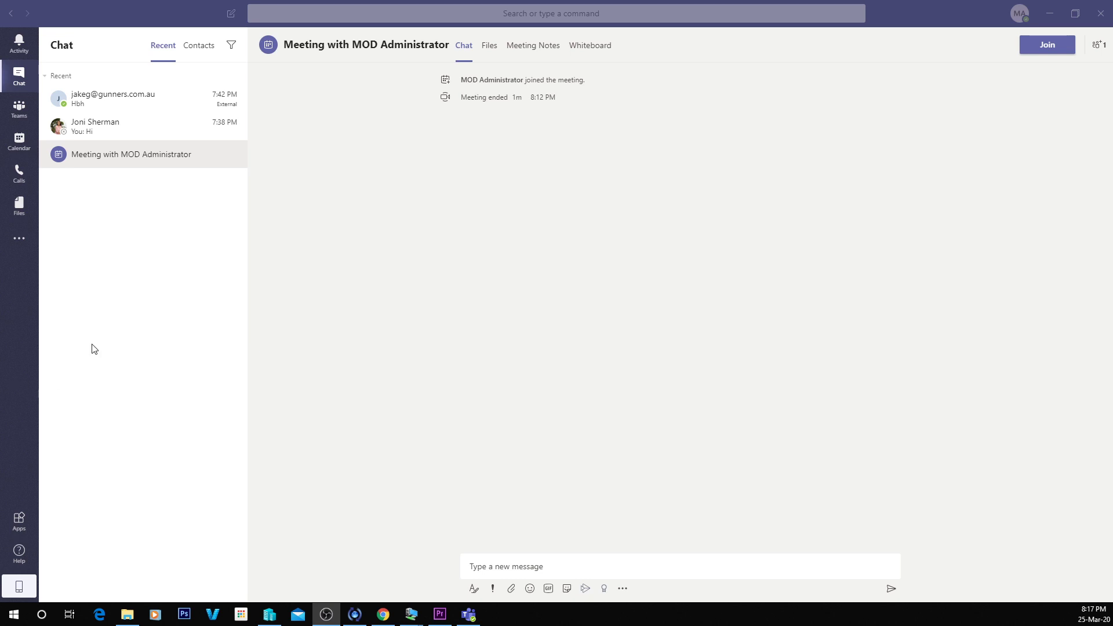
Create a meeting in the 8:30 PM slot on Wednesday, Mar 25, titled 'Test meeting for video'.
left_click(19, 141)
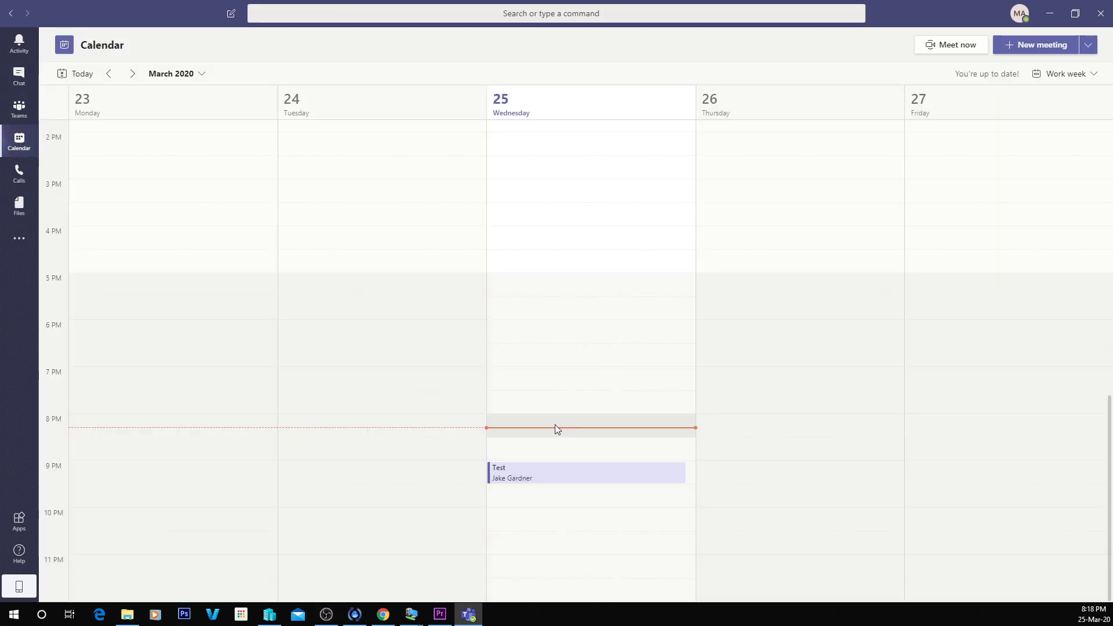
left_click(541, 447)
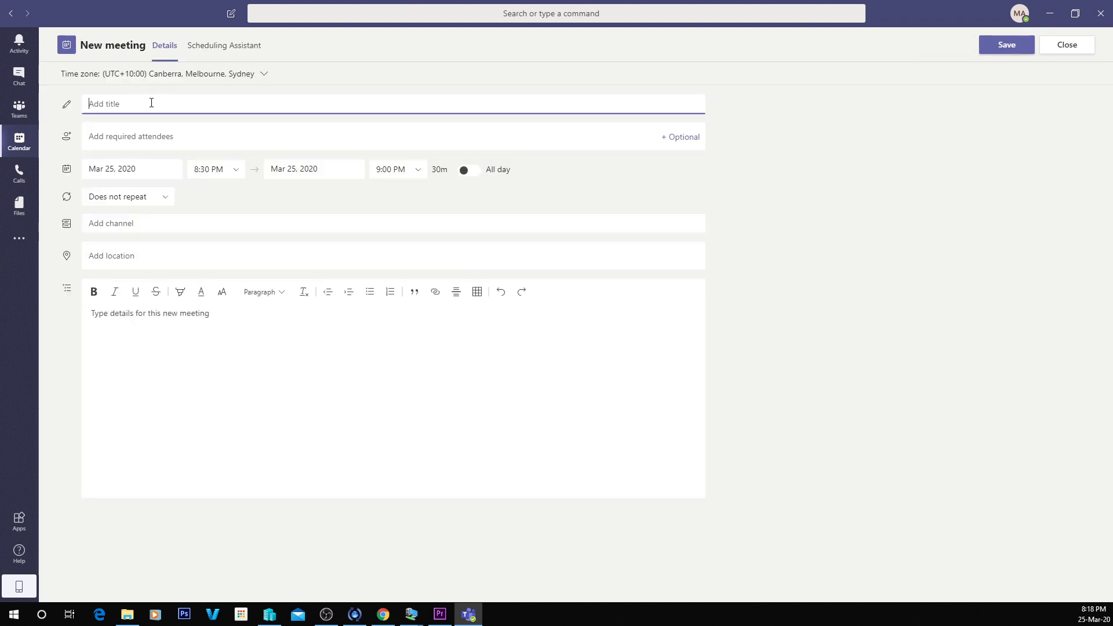
type("Test meeting for video")
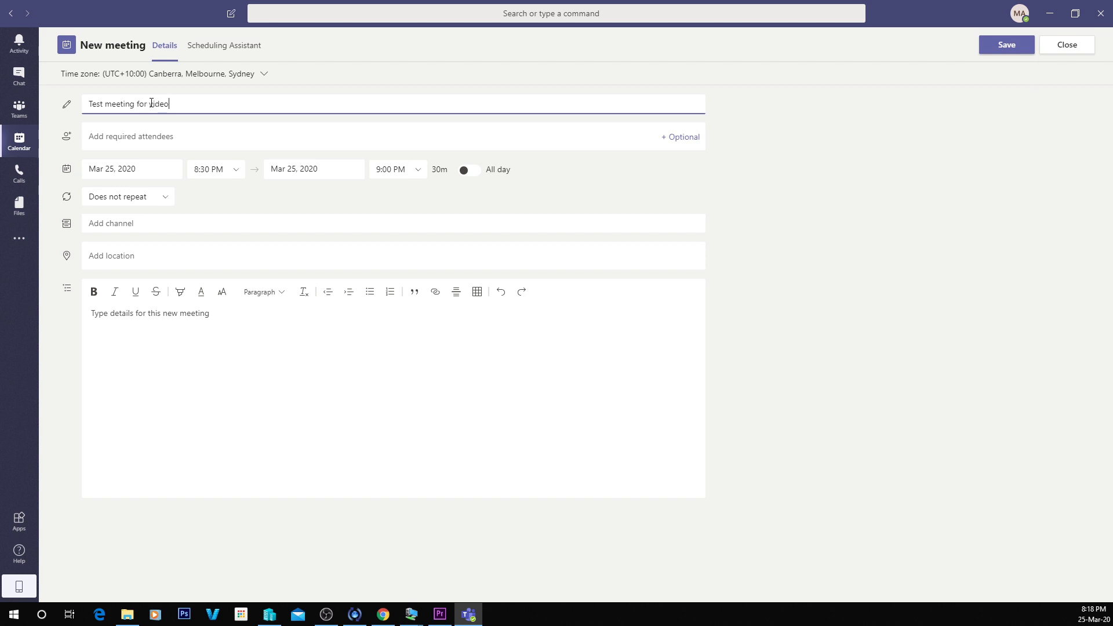
Add two suggested colleagues as attendees, then enter an external guest's e-mail address.
key("Tab")
type("j")
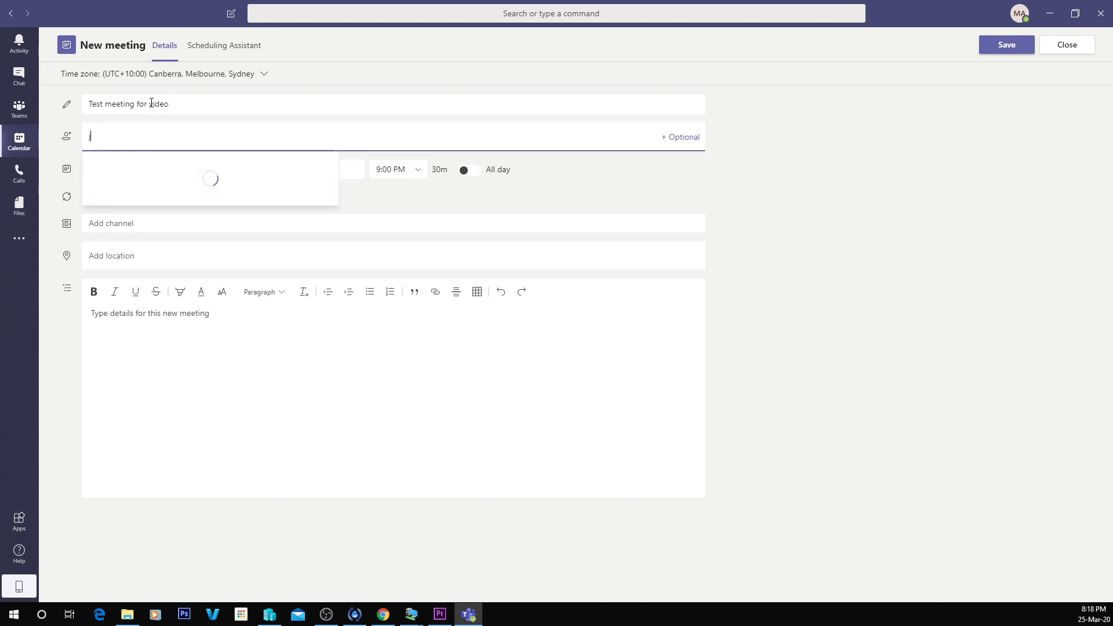
left_click(141, 174)
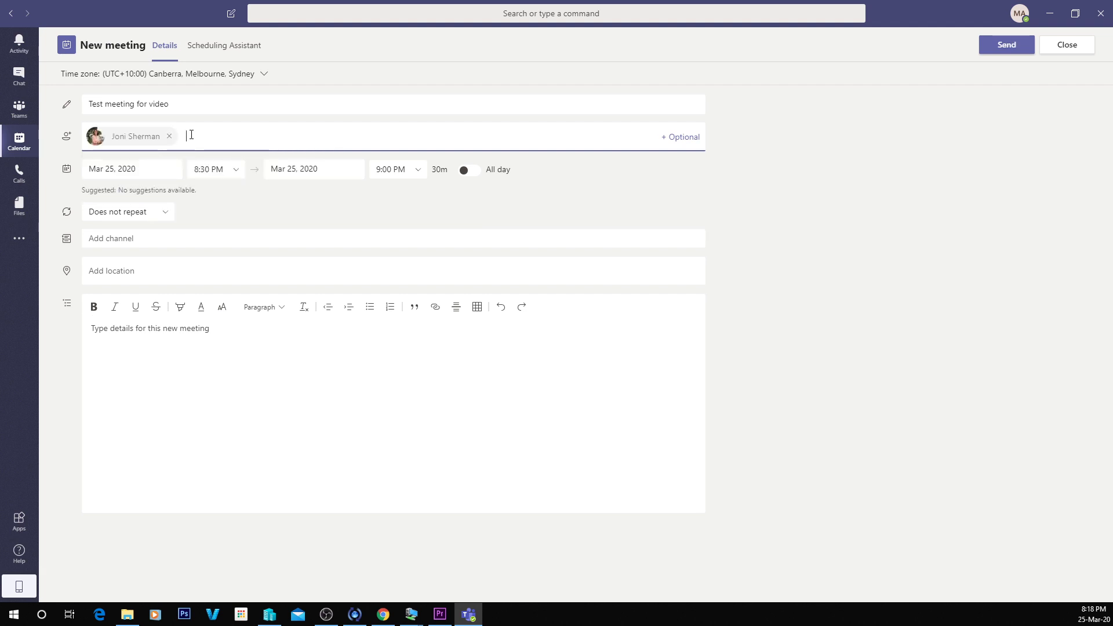
type("l")
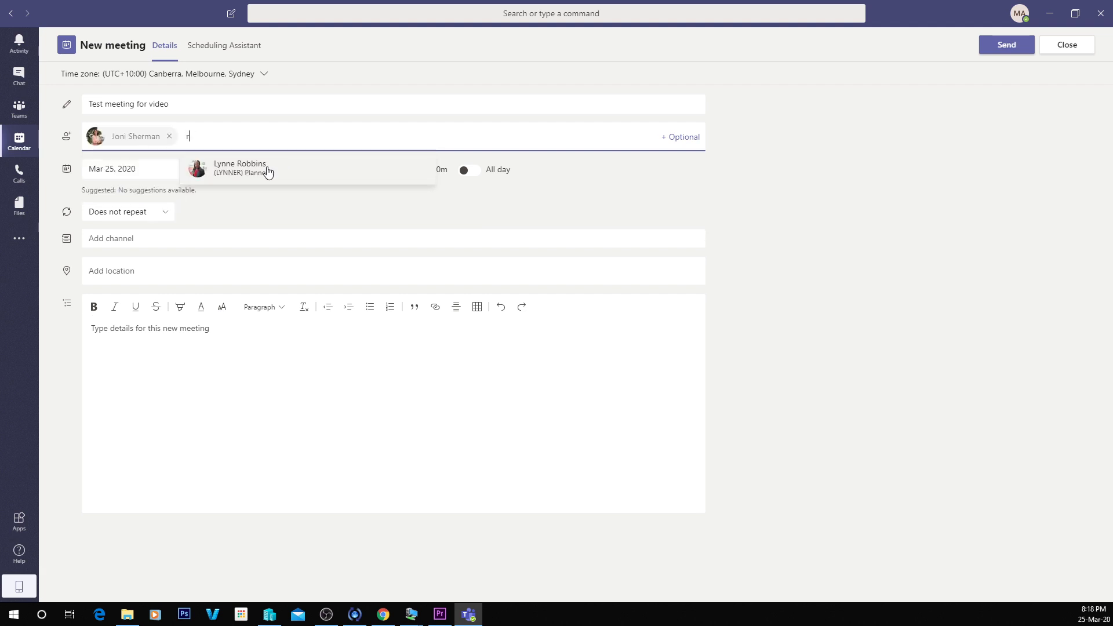
left_click(266, 169)
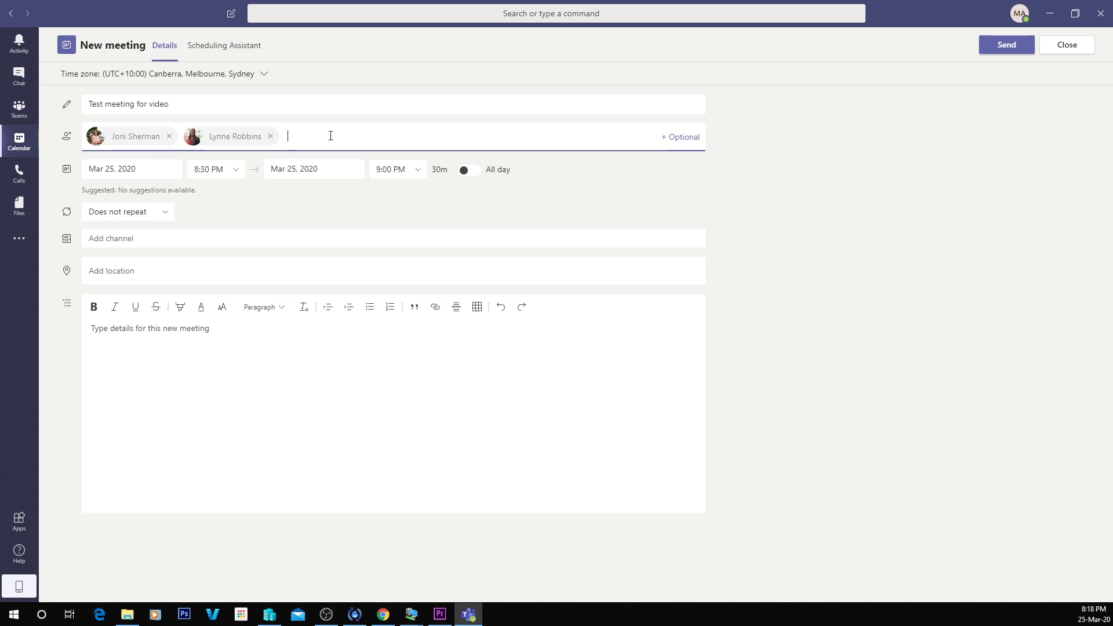
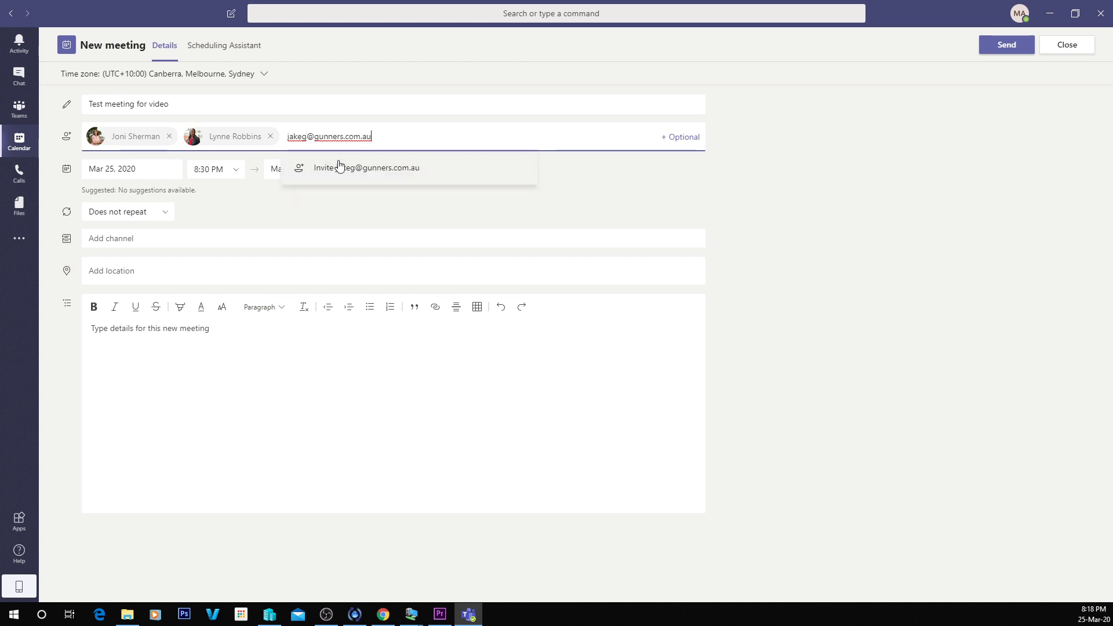
Invite the external guest by e-mail and set the end time to 8:35 PM (5 minutes).
left_click(340, 167)
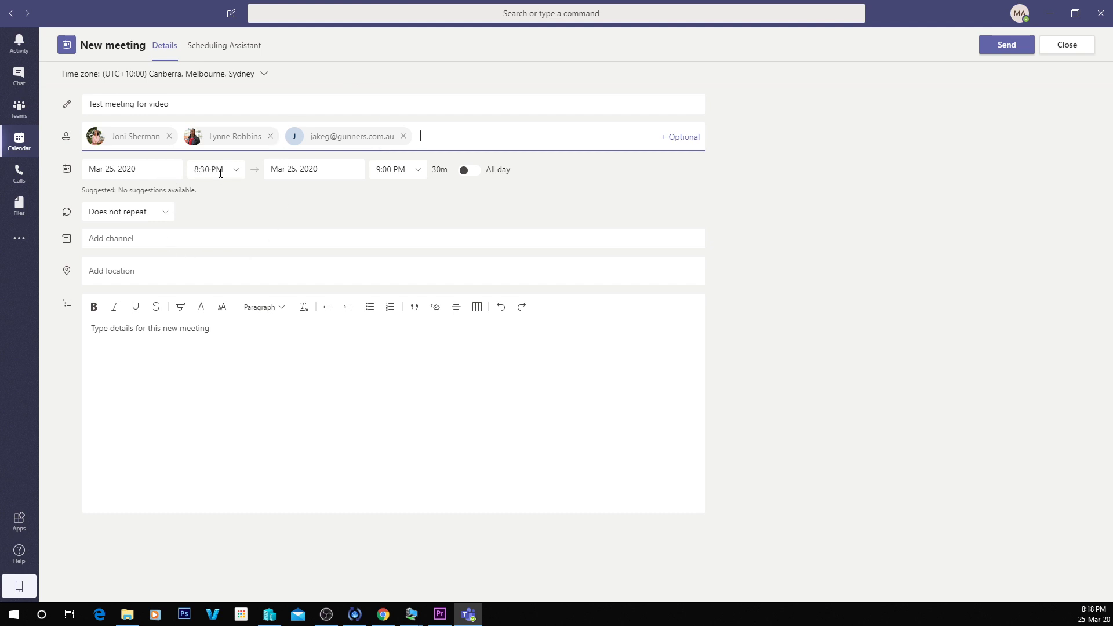
left_click(406, 172)
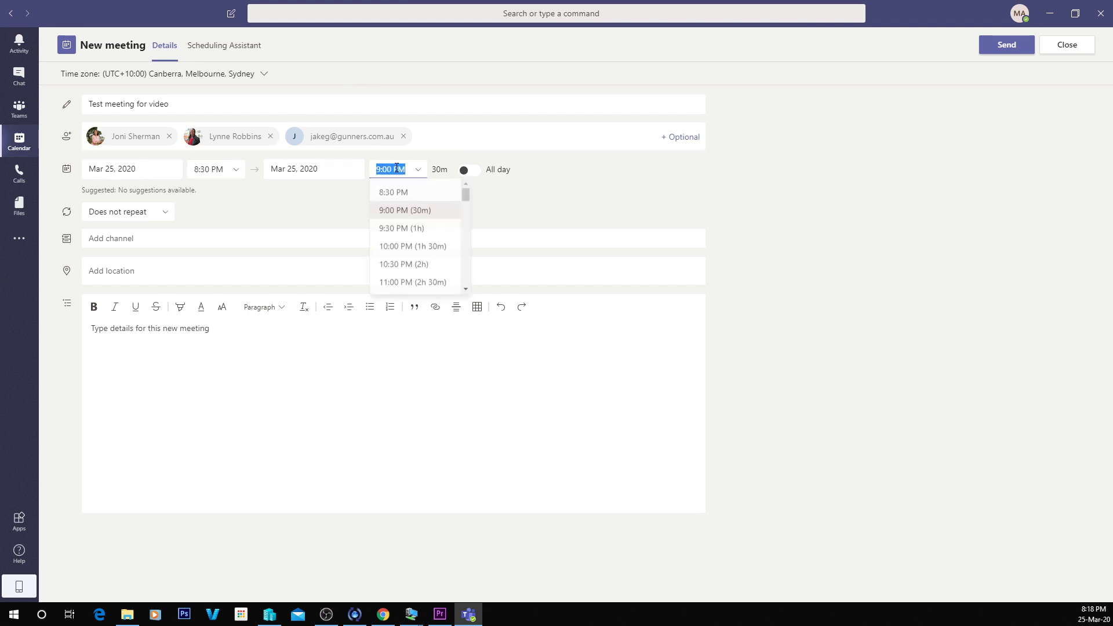
left_click(383, 170)
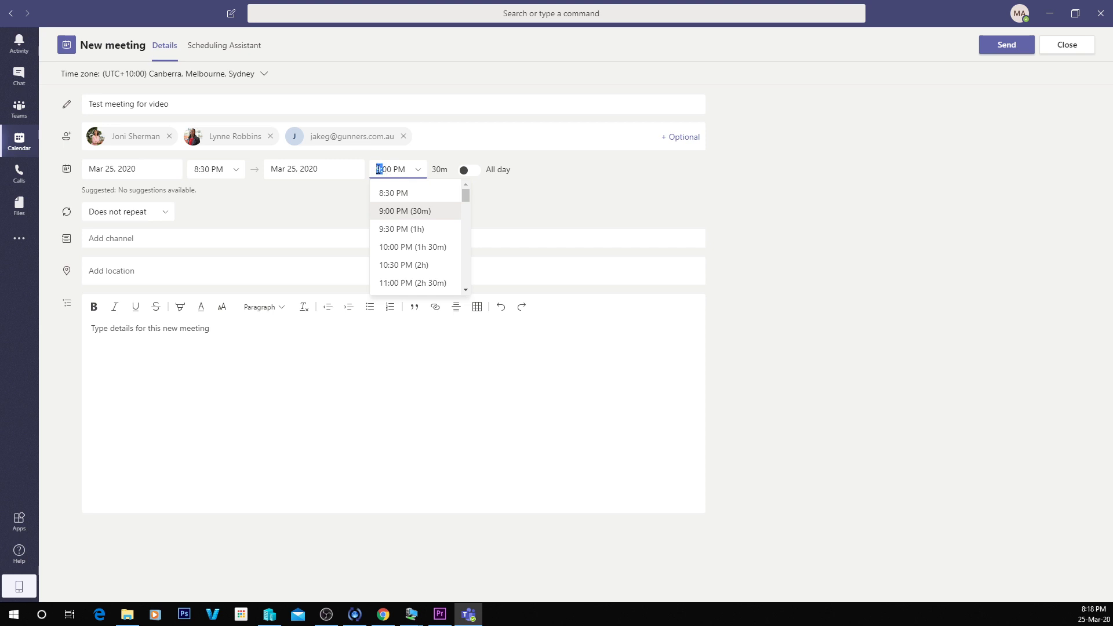
type("5")
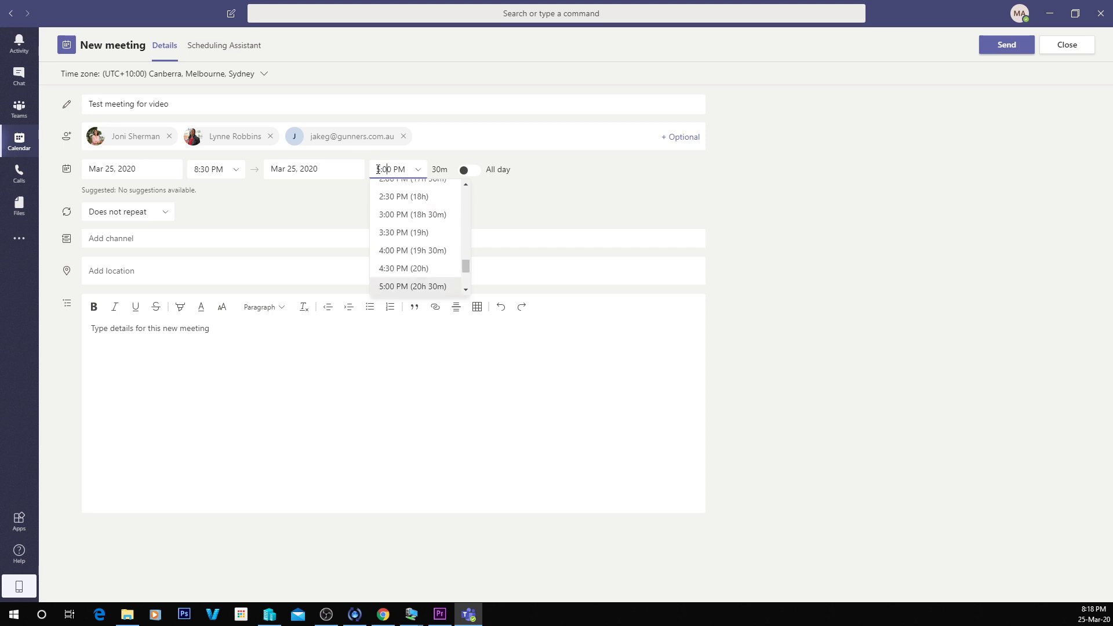
key("BackSpace")
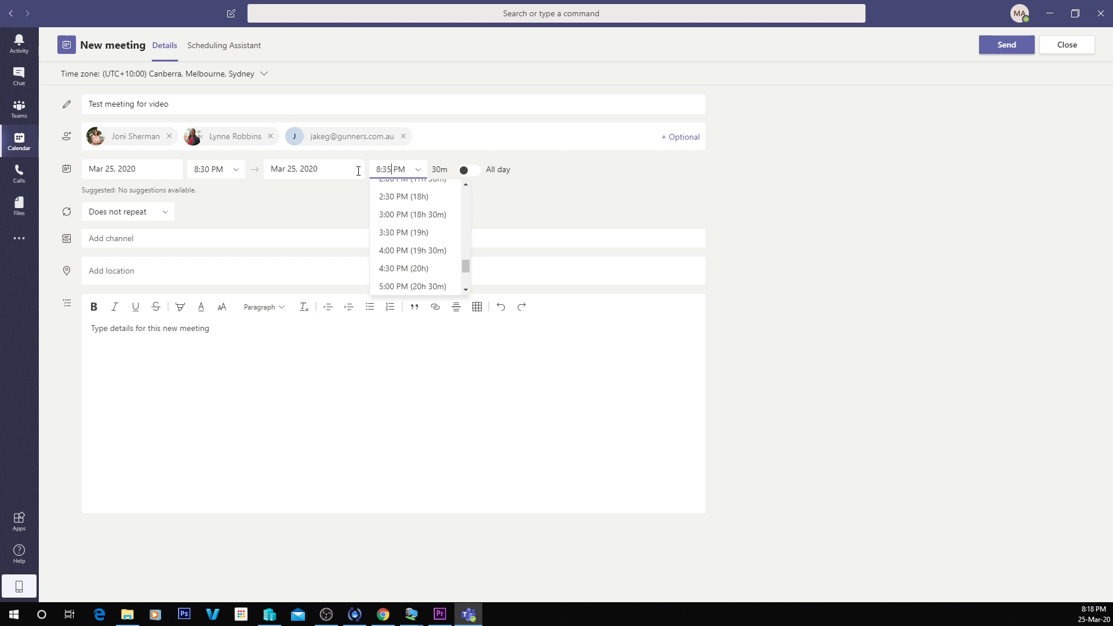
key("Tab")
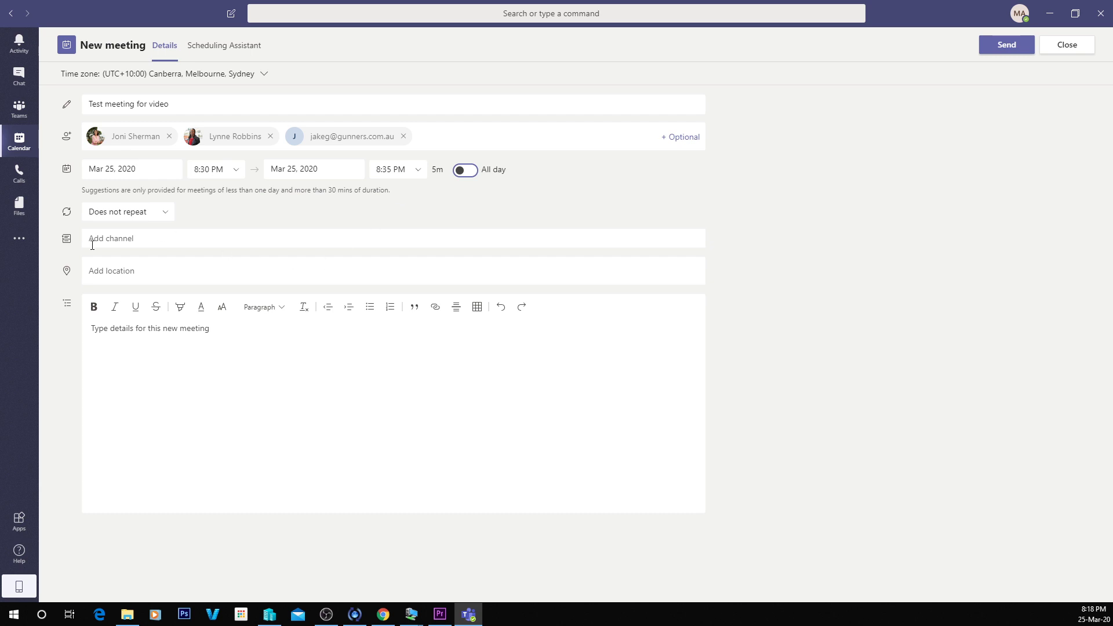
Send the invitation so the meeting appears on Wednesday 25, 8:30–8:35 PM.
left_click(1013, 46)
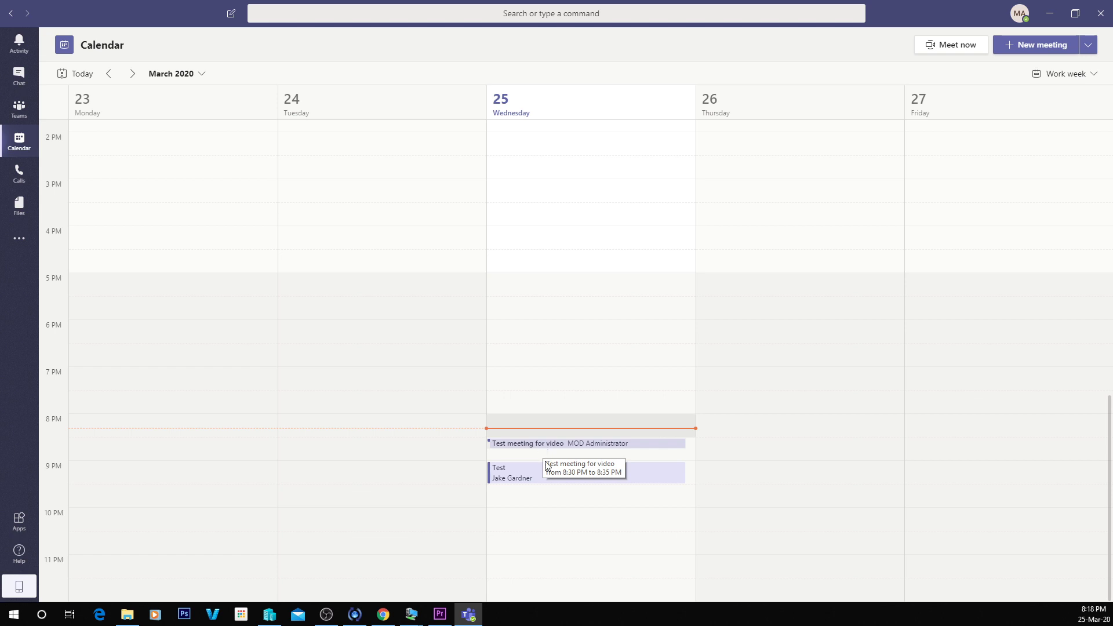
Open the 9:00–9:30 PM 'Test' meeting from the calendar and join it.
left_click(551, 480)
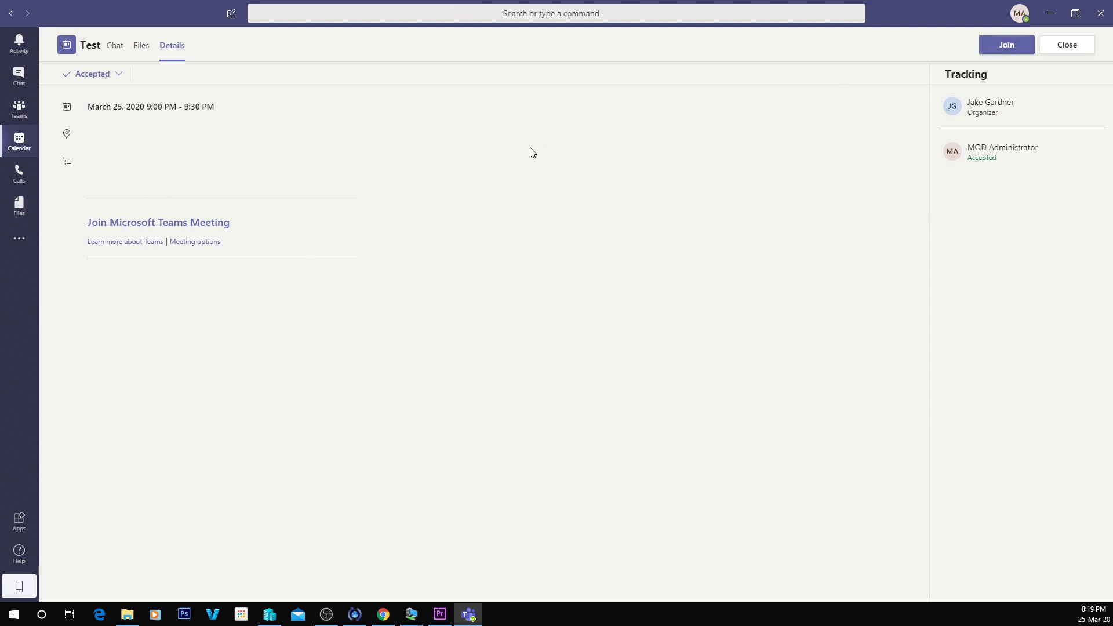
left_click(1006, 47)
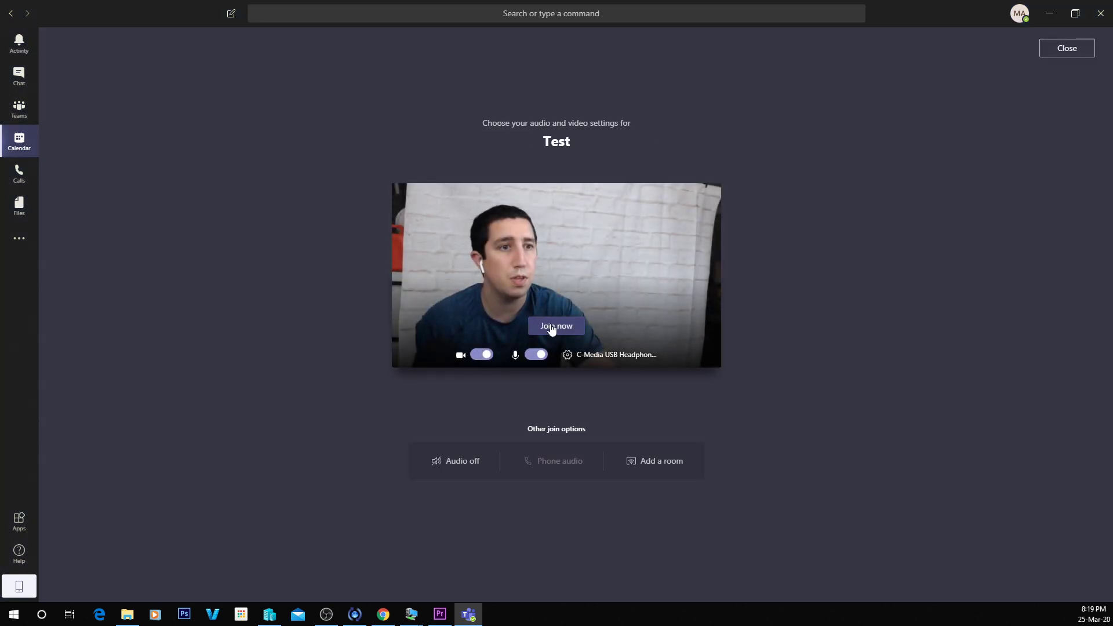
Enter the 'Test' meeting with camera and microphone turned on.
left_click(551, 329)
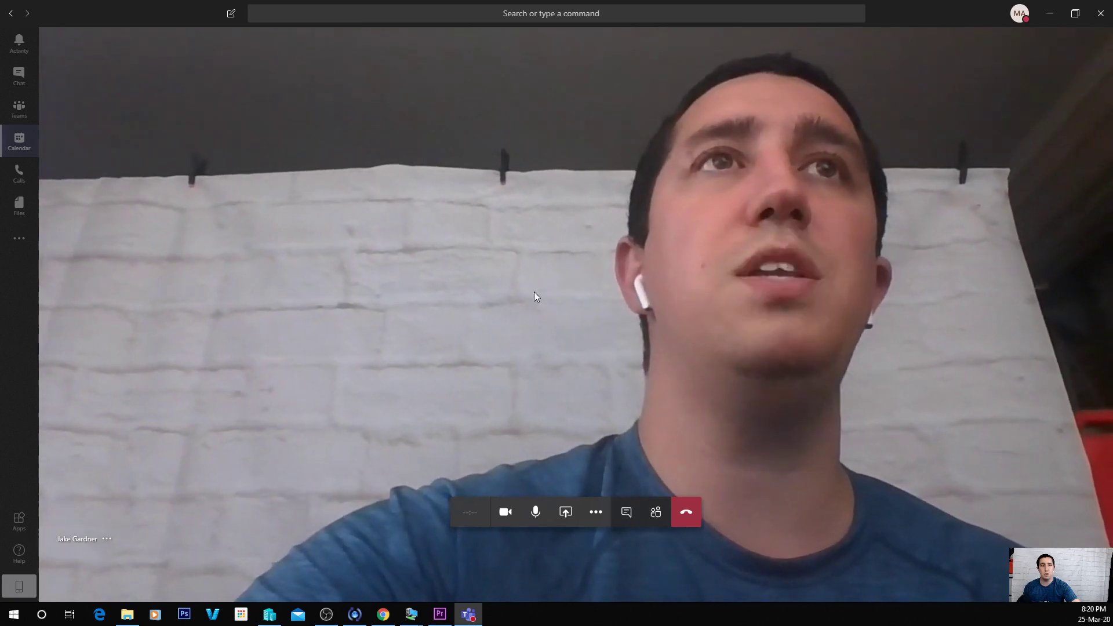
left_click(1050, 13)
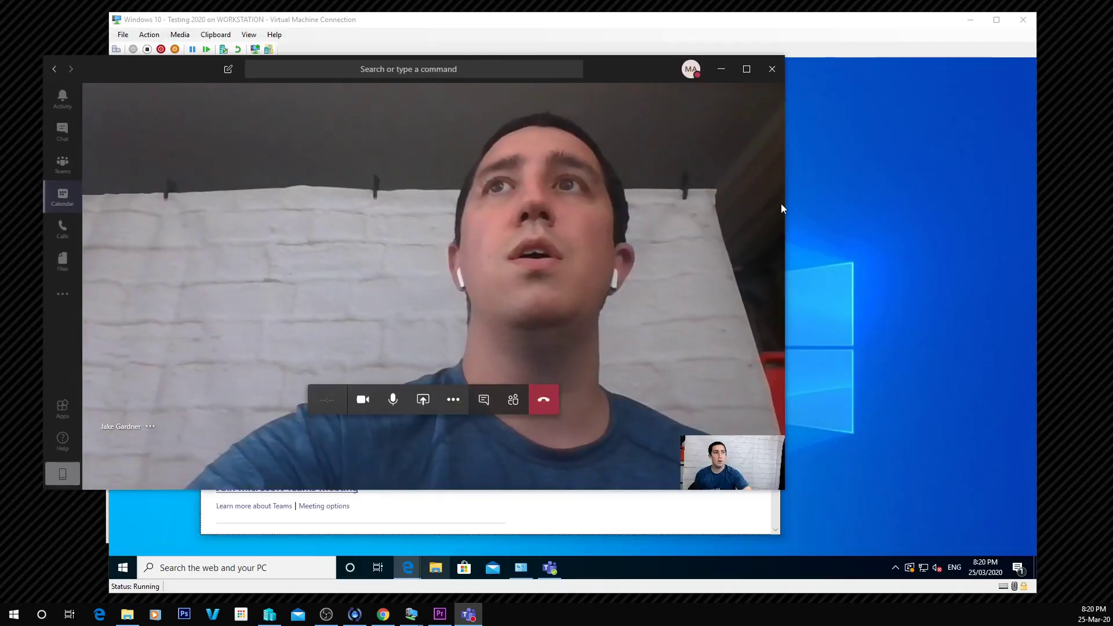
left_click_drag(784, 204, 460, 202)
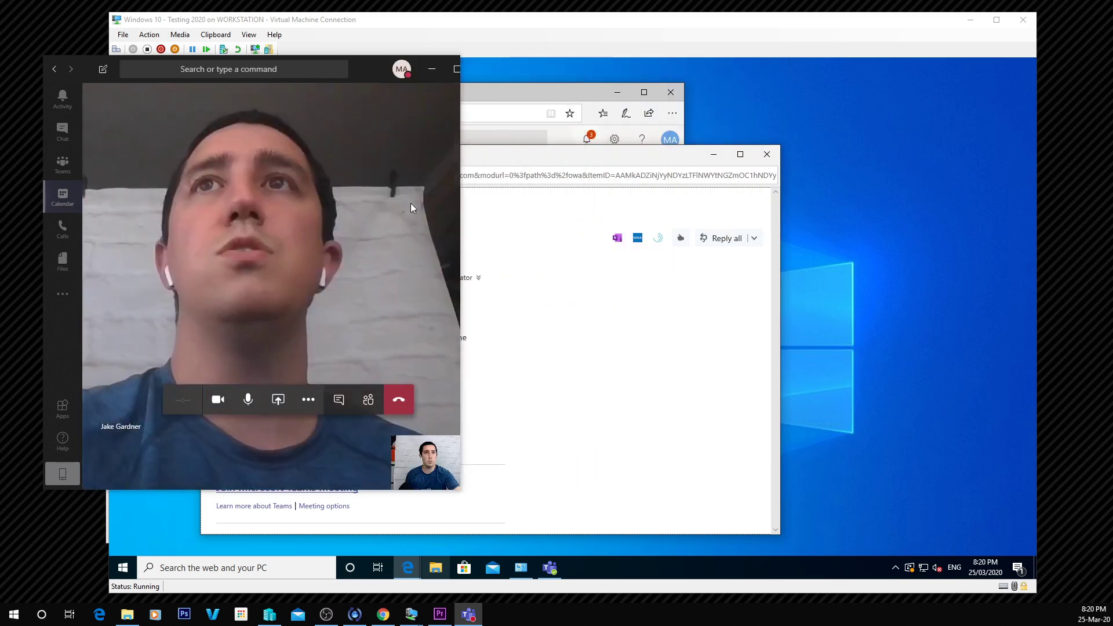
left_click_drag(329, 77, 463, 51)
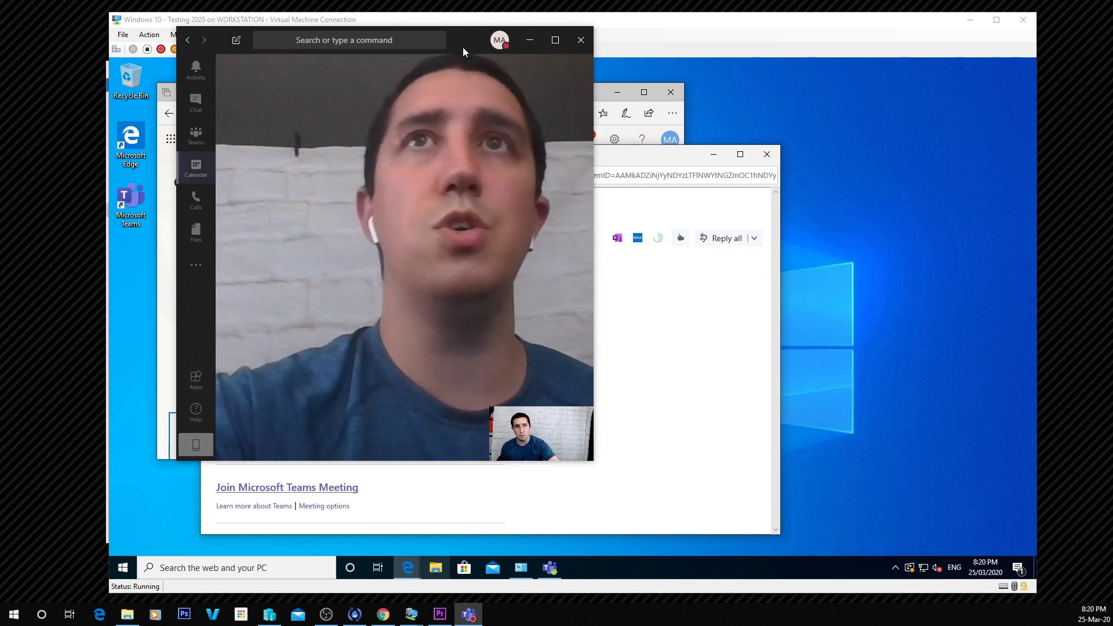
mouse_move(502, 60)
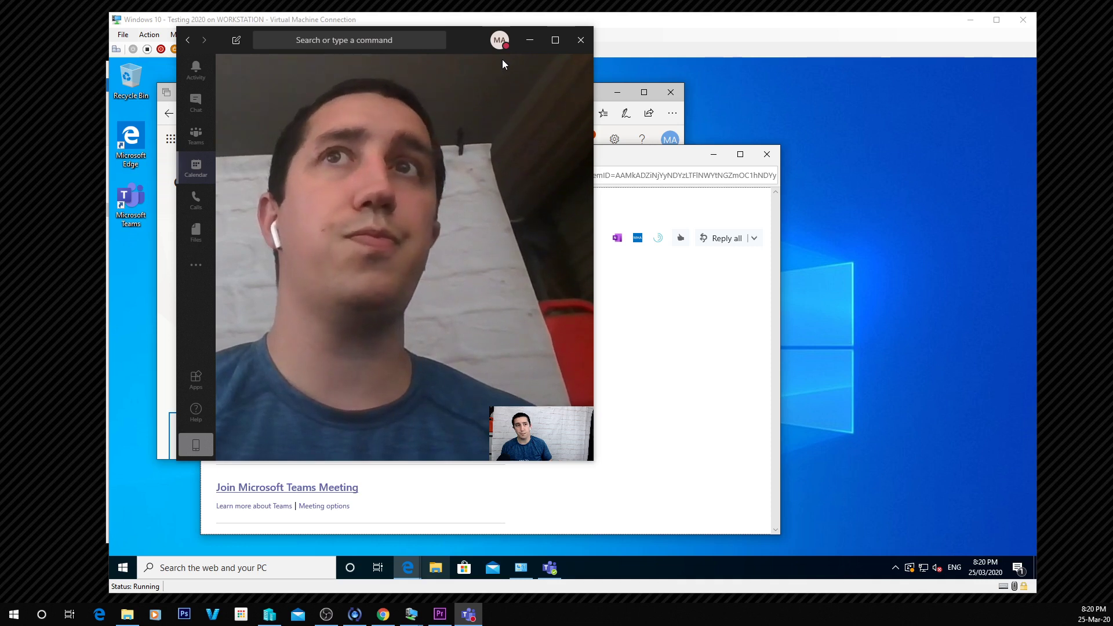
mouse_move(503, 214)
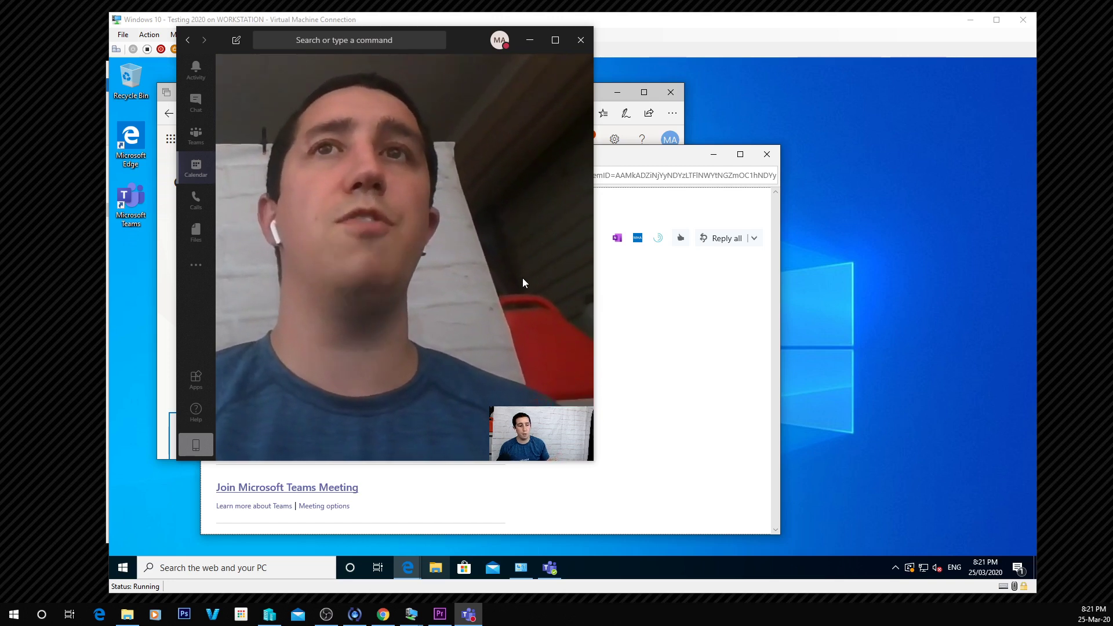
mouse_move(470, 279)
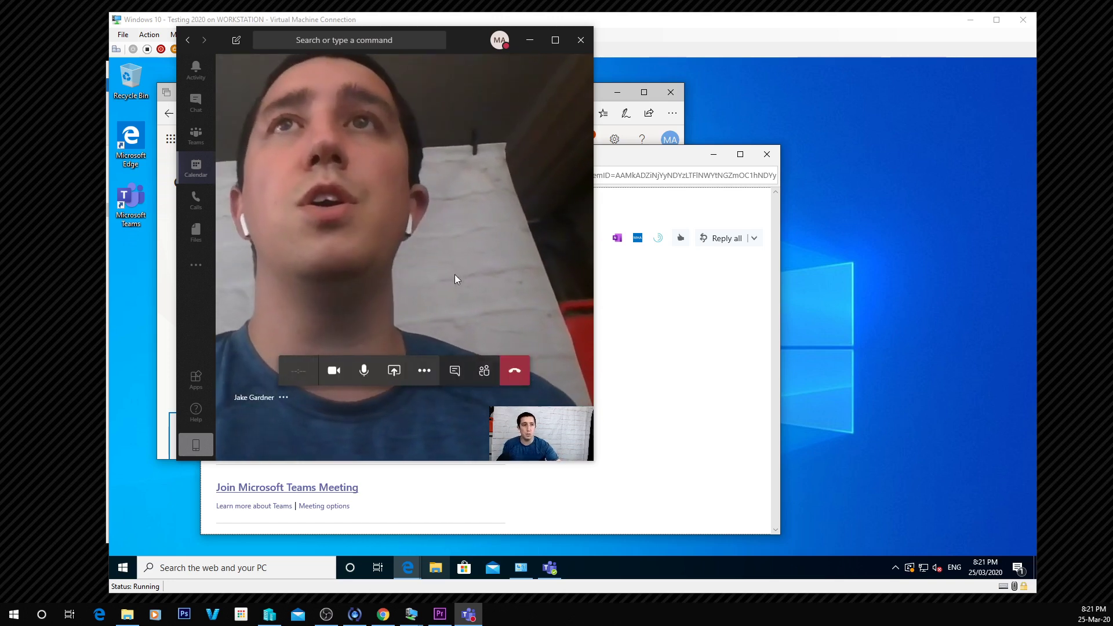
Open the share tray and browse the Desktop screens and open windows available to share.
left_click(395, 371)
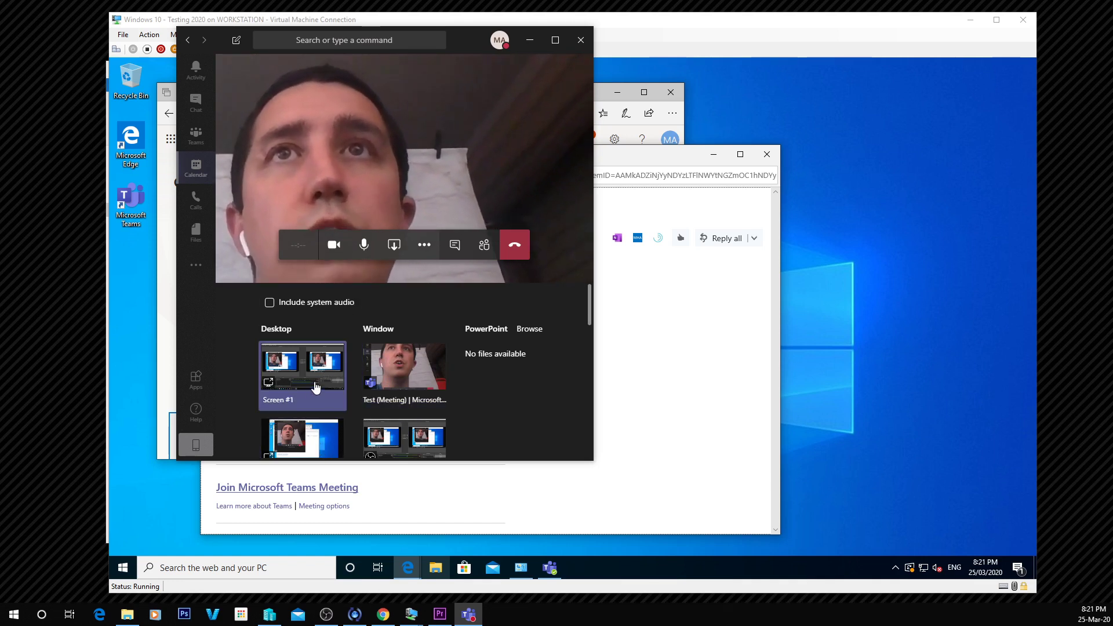
scroll(302, 374, "down", 4)
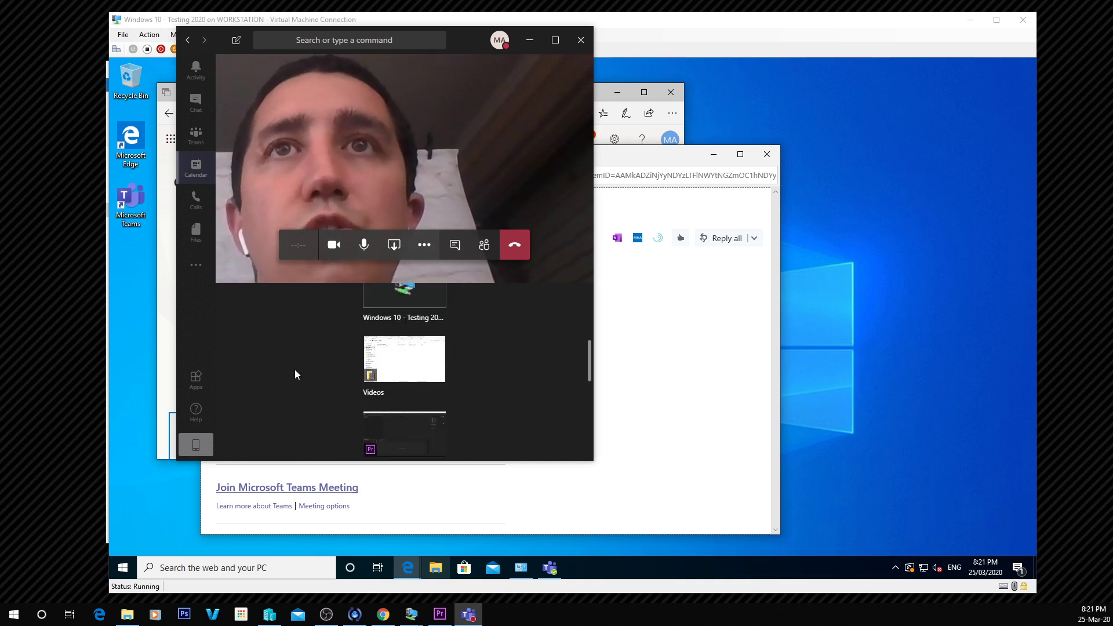
scroll(294, 370, "up", 1)
scroll(405, 347, "down", 3)
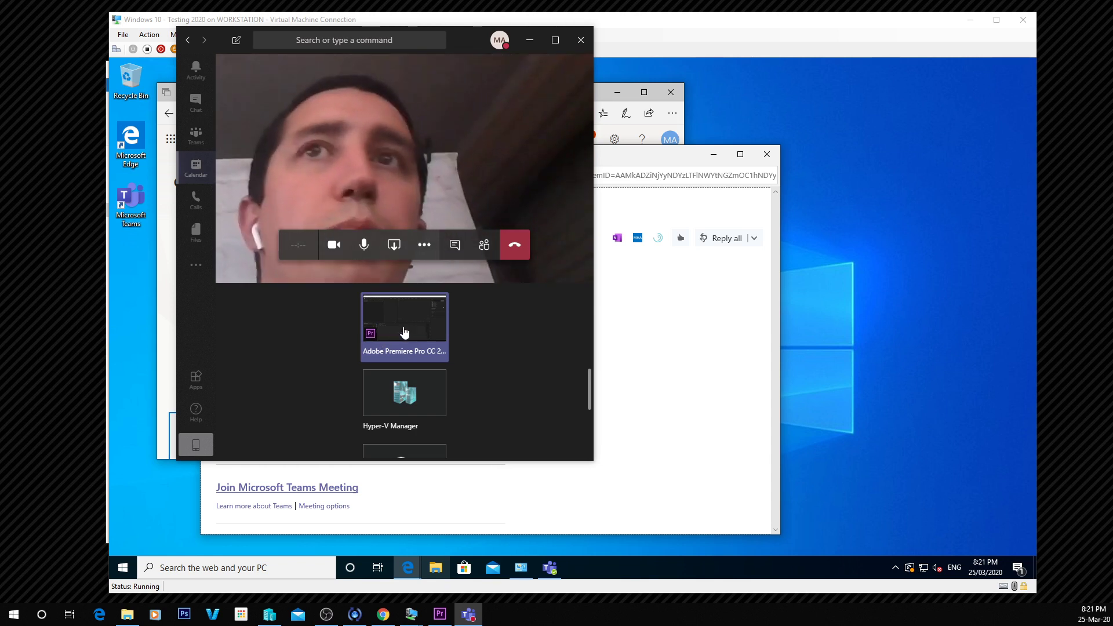
scroll(404, 331, "down", 3)
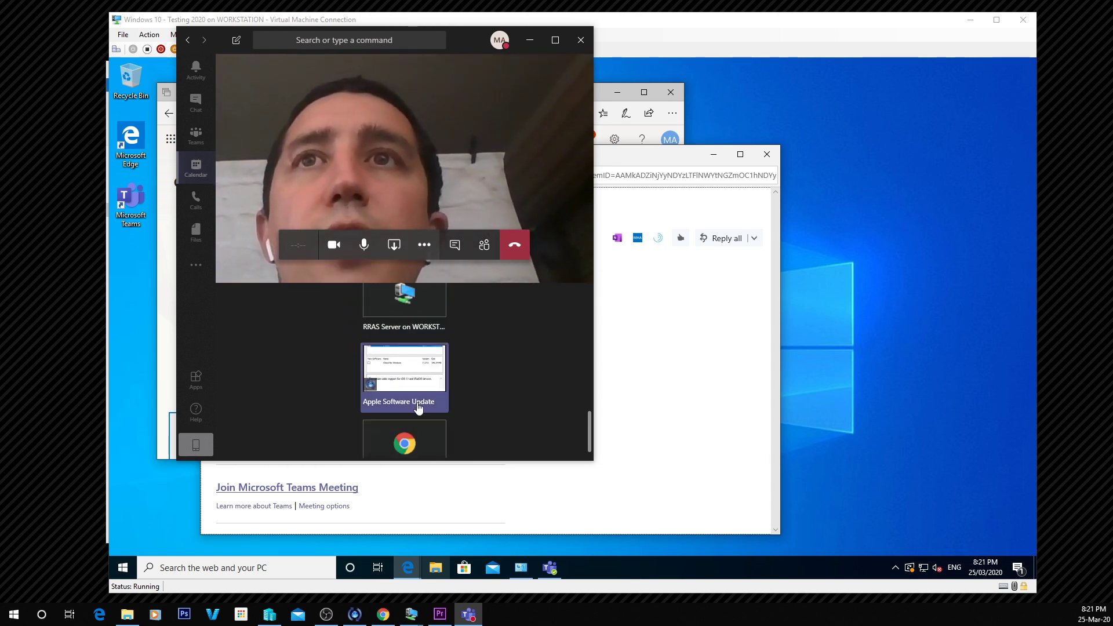
scroll(409, 406, "down", 1)
scroll(413, 423, "up", 3)
scroll(413, 423, "up", 10)
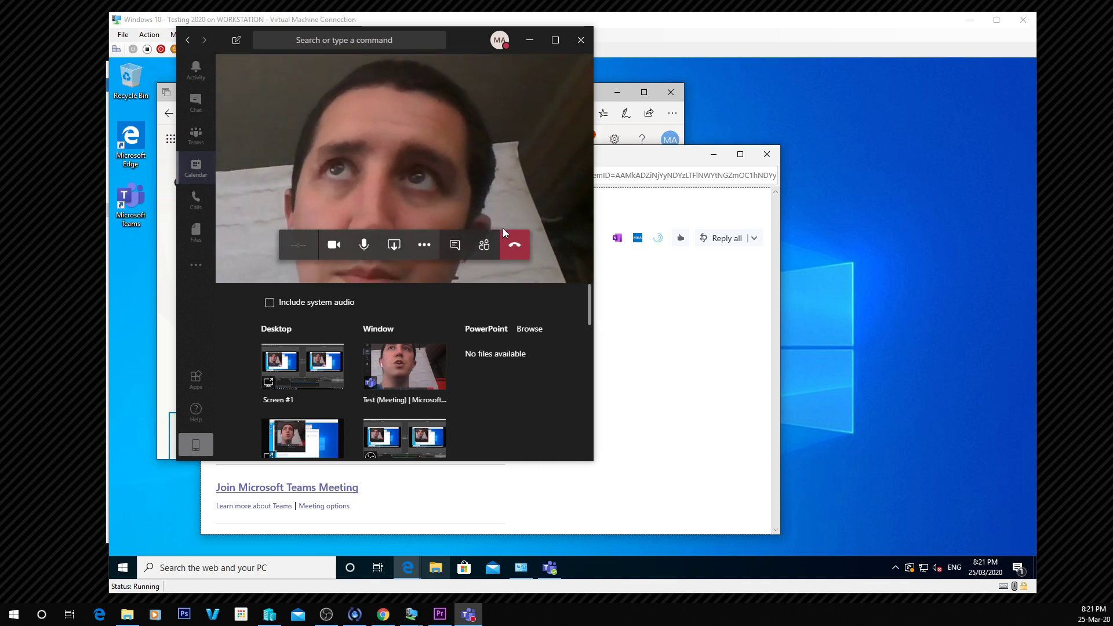
Leave the meeting call and look through the recent chats.
left_click(514, 248)
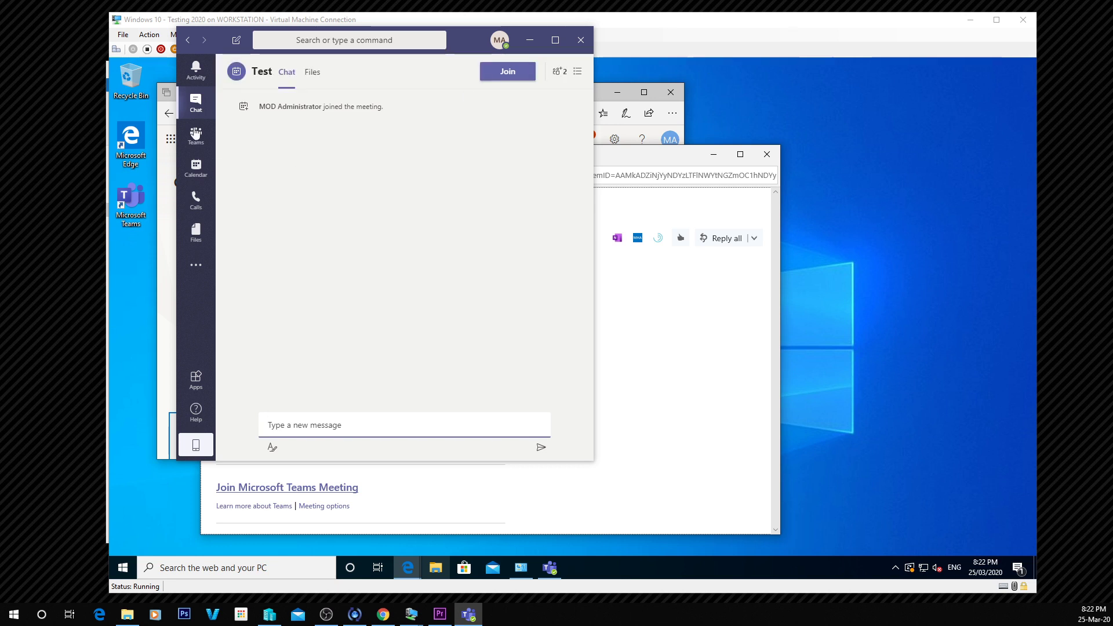
left_click(194, 109)
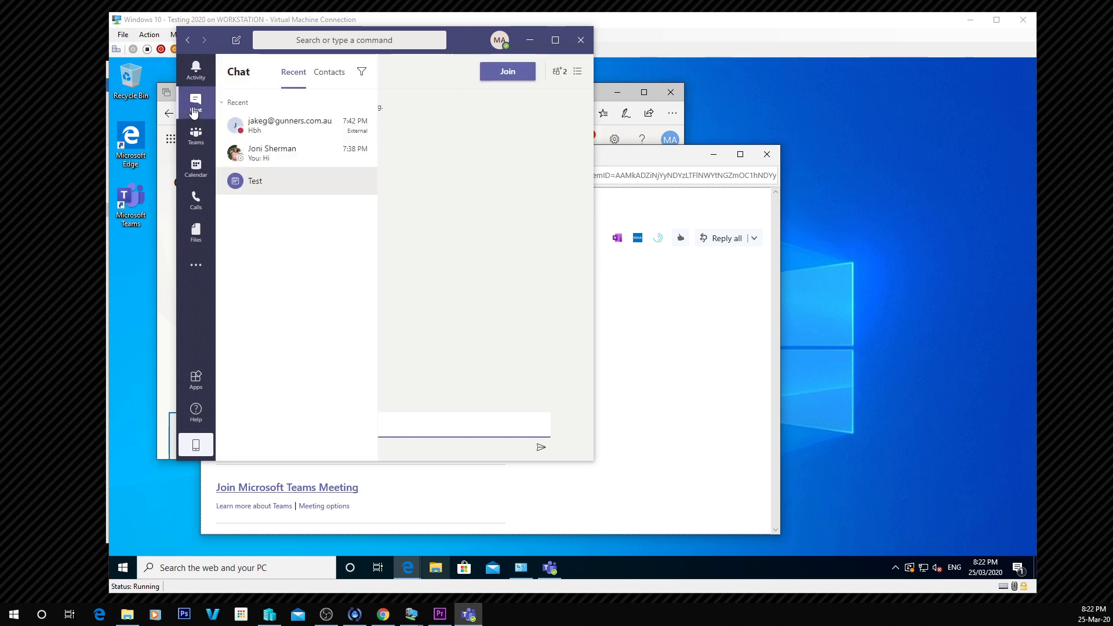
left_click(283, 129)
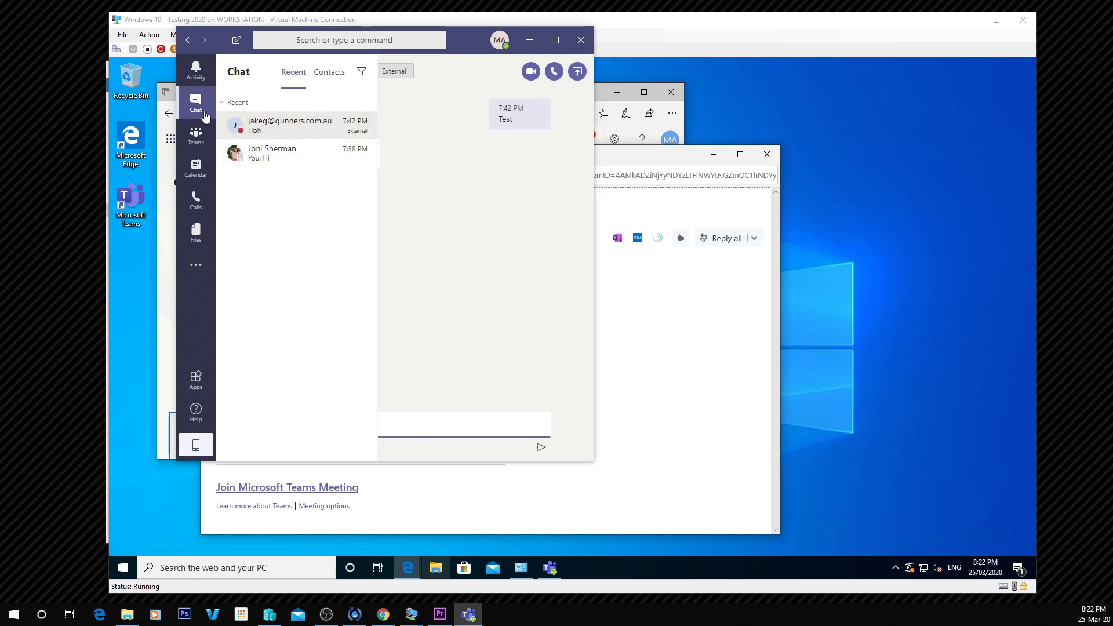
left_click(286, 154)
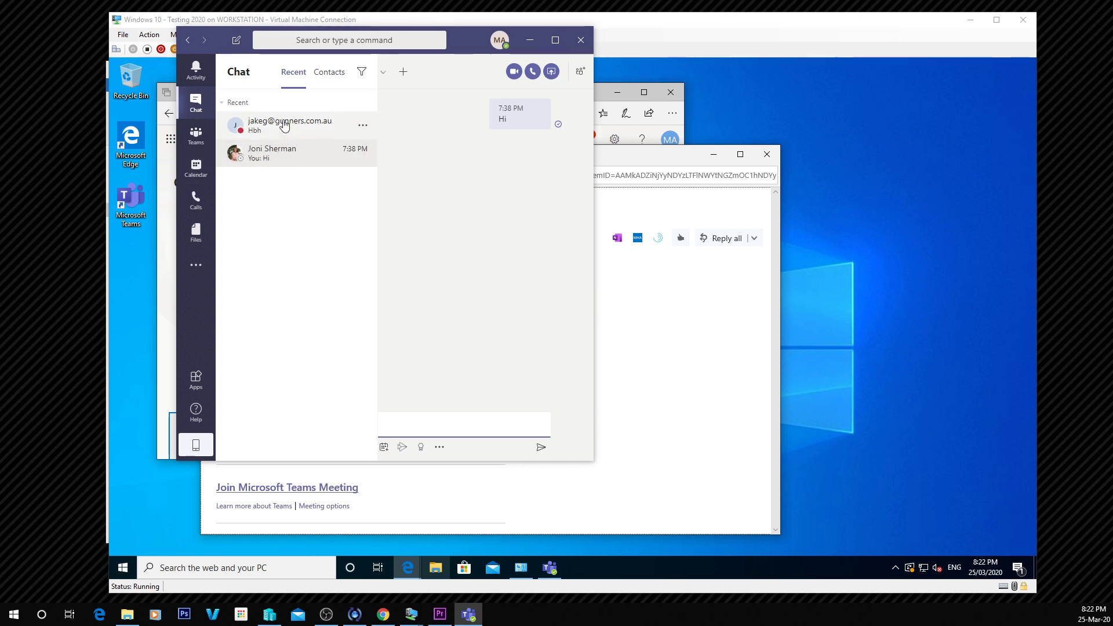
Search for a person to start a new chat, then reopen the external contact's conversation.
left_click(334, 40)
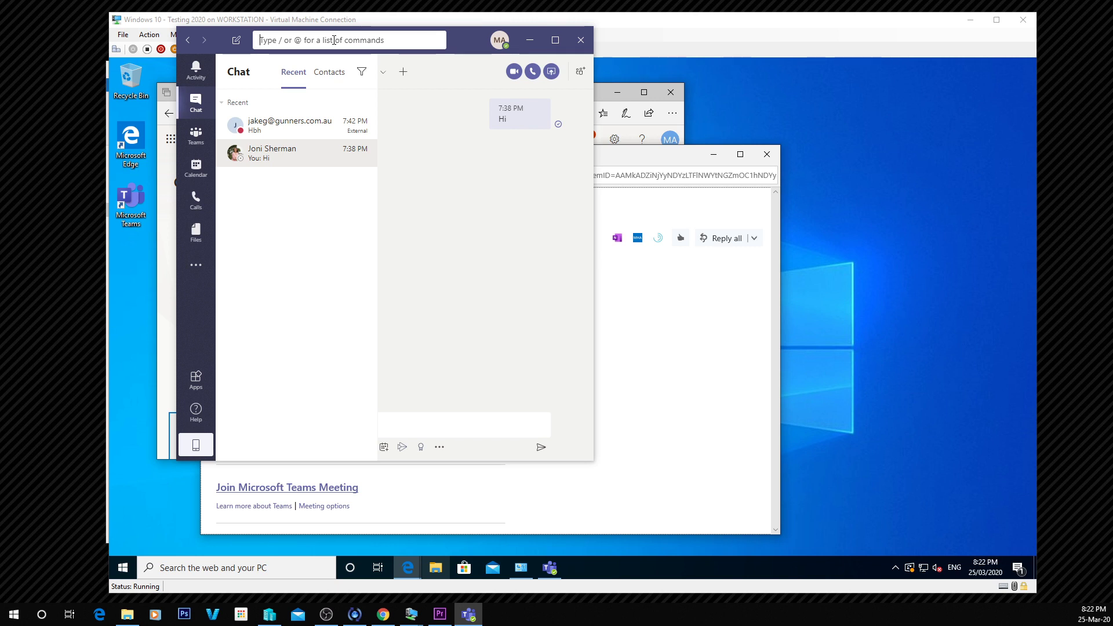
type("f")
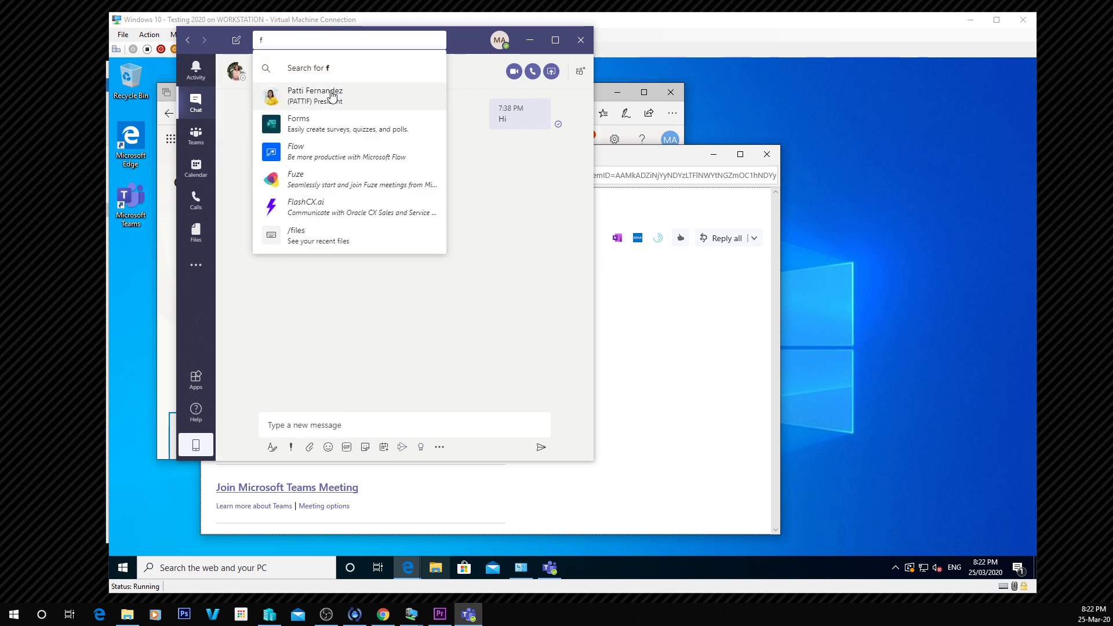
left_click(329, 93)
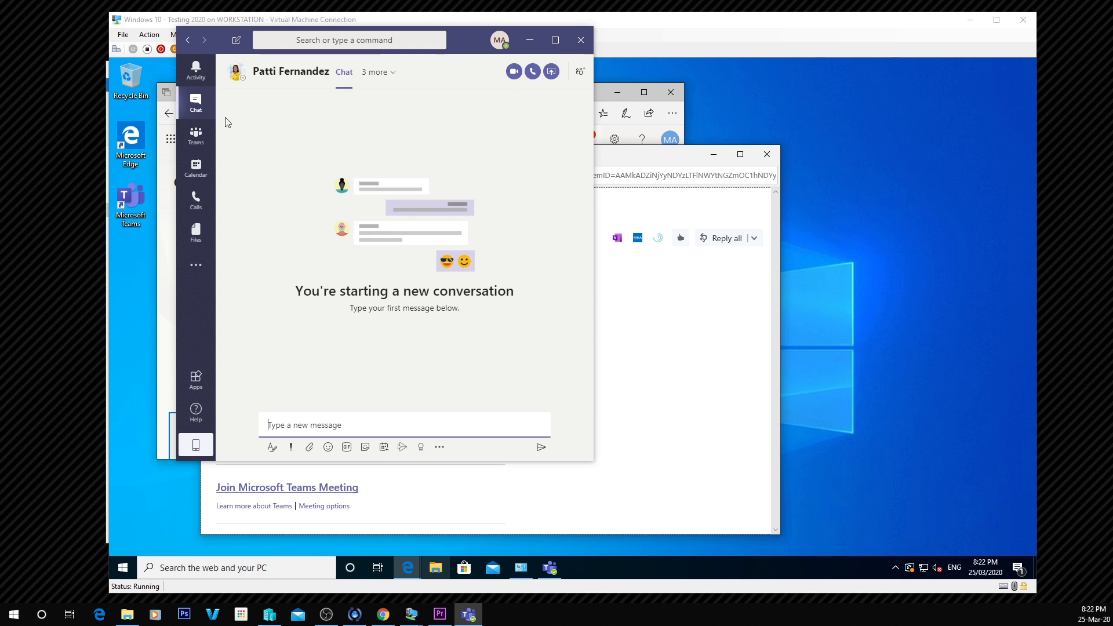
mouse_move(196, 103)
left_click(280, 164)
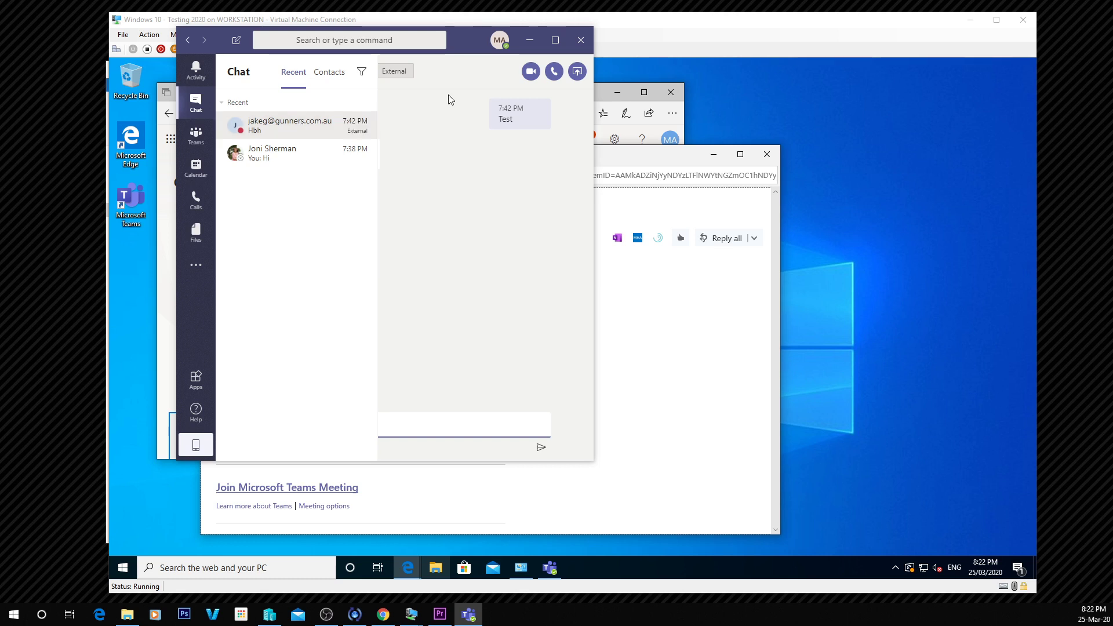
Start a video call with the external contact from their chat.
left_click(530, 73)
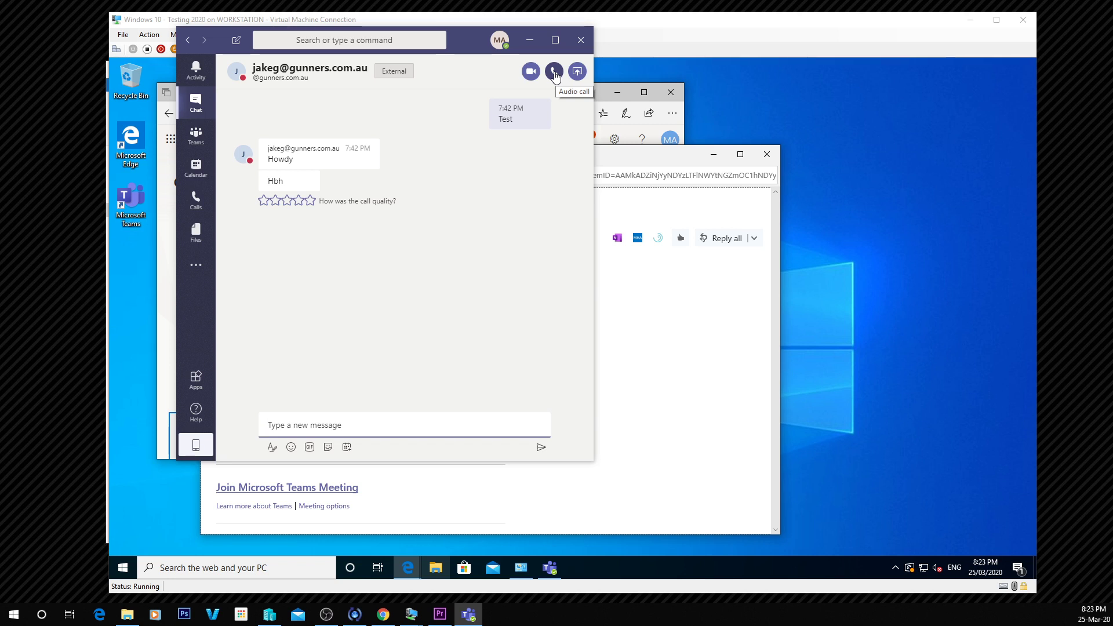
Return to the work-week calendar showing both meetings on Wednesday 25.
mouse_move(211, 184)
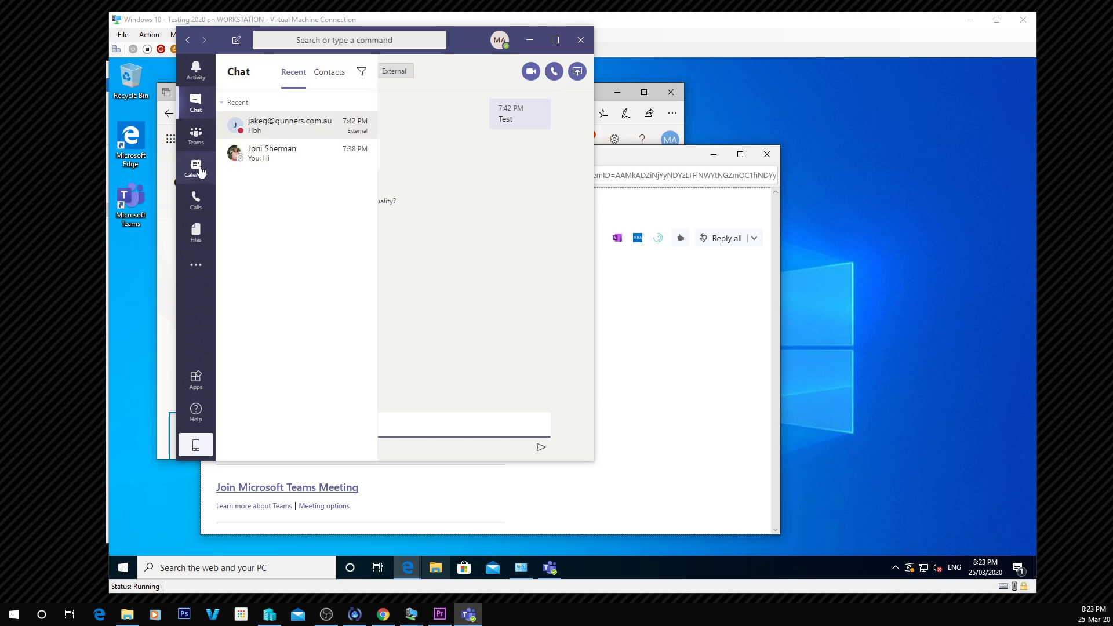
left_click(196, 168)
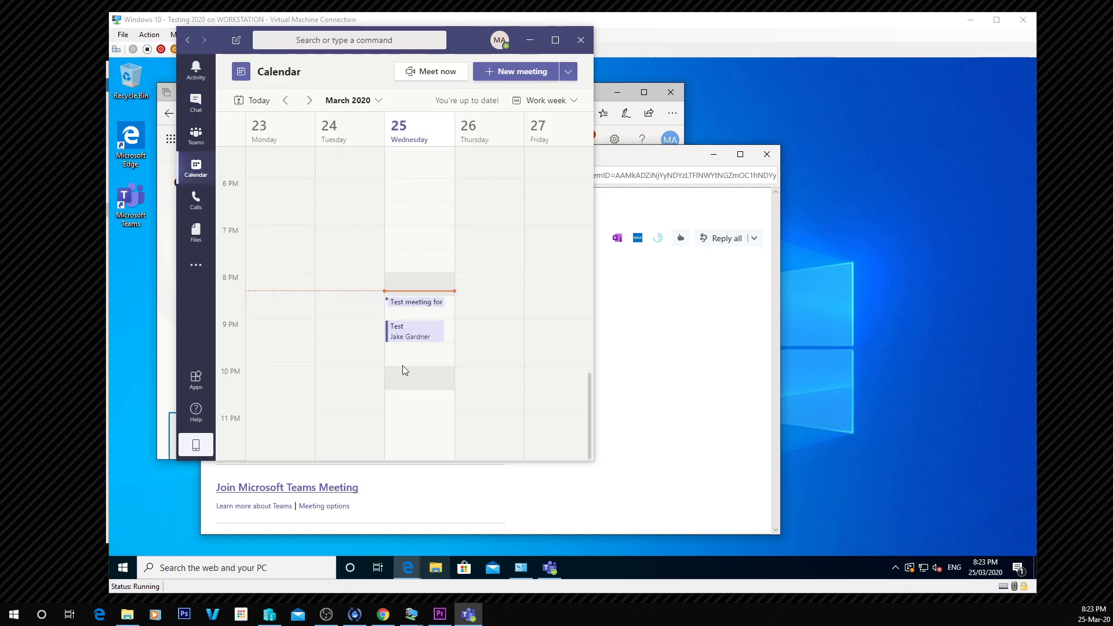